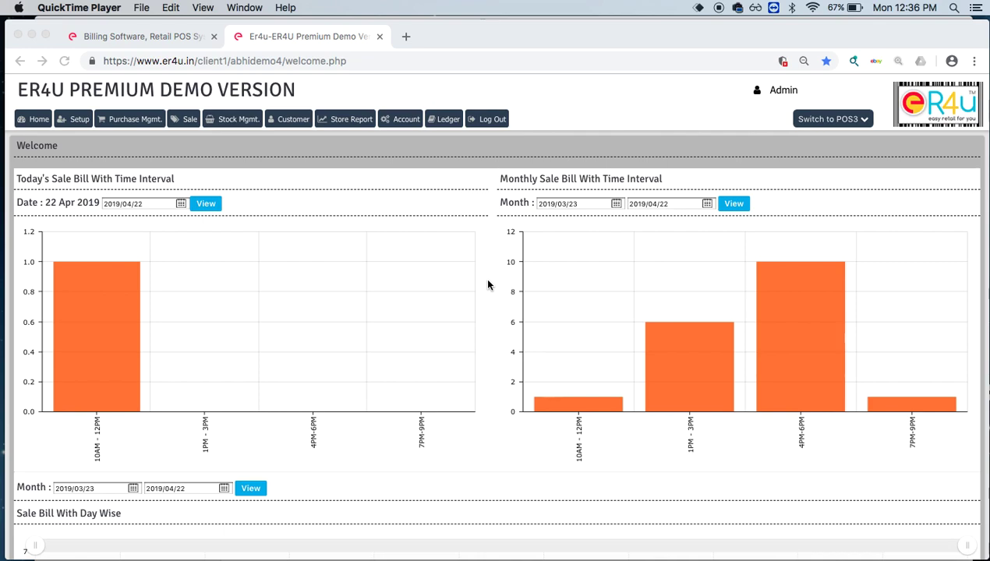
- Open the store setup page from the top navigation bar
click(80, 122)
mouse_move(164, 154)
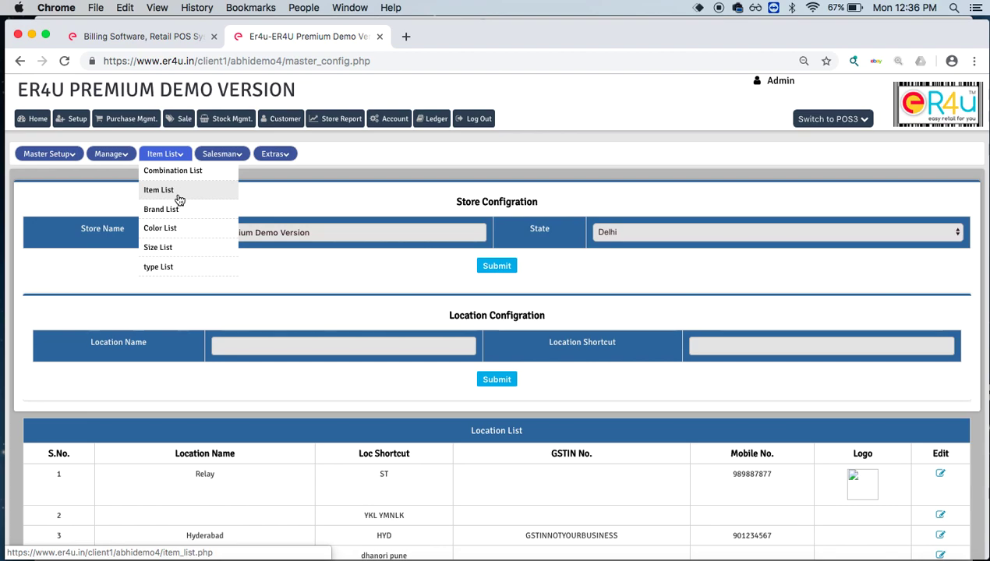
- Go to the Item List page from the setup menu
click(178, 200)
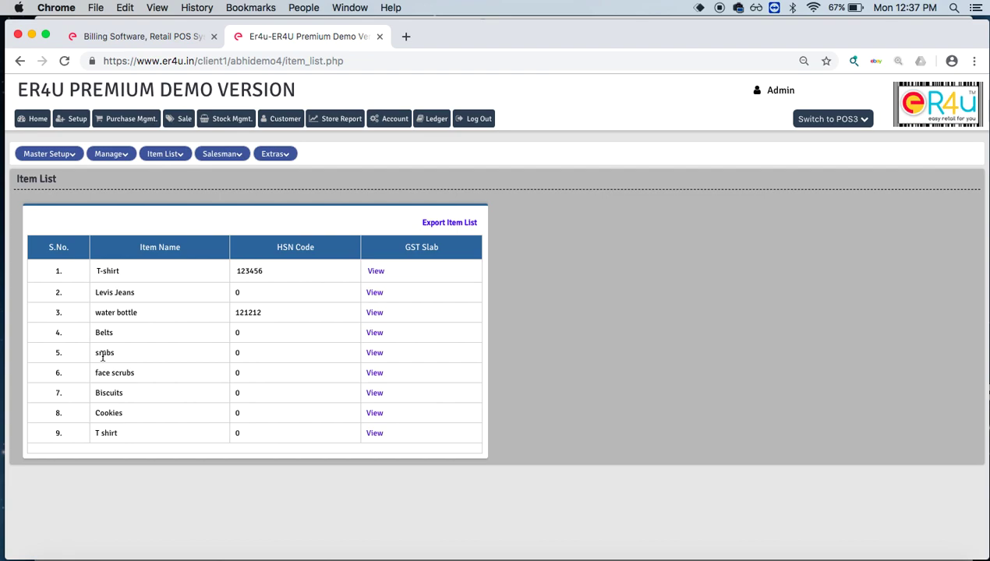
- Open the Item List dropdown to show the catalogue list choices
click(178, 155)
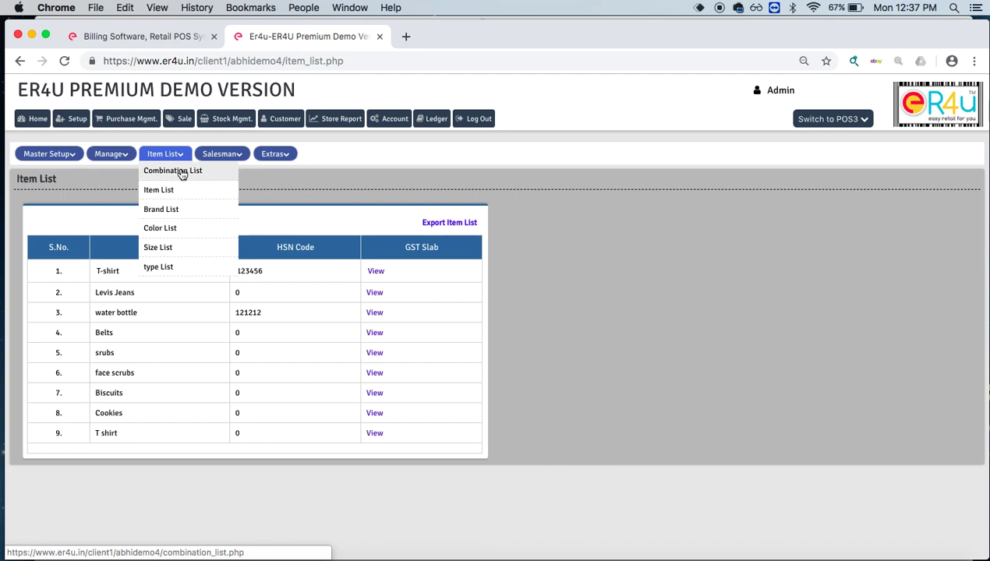
- Open the Combination List and browse combinations aa01 to aa20 with brand, size, colour and prices
click(182, 174)
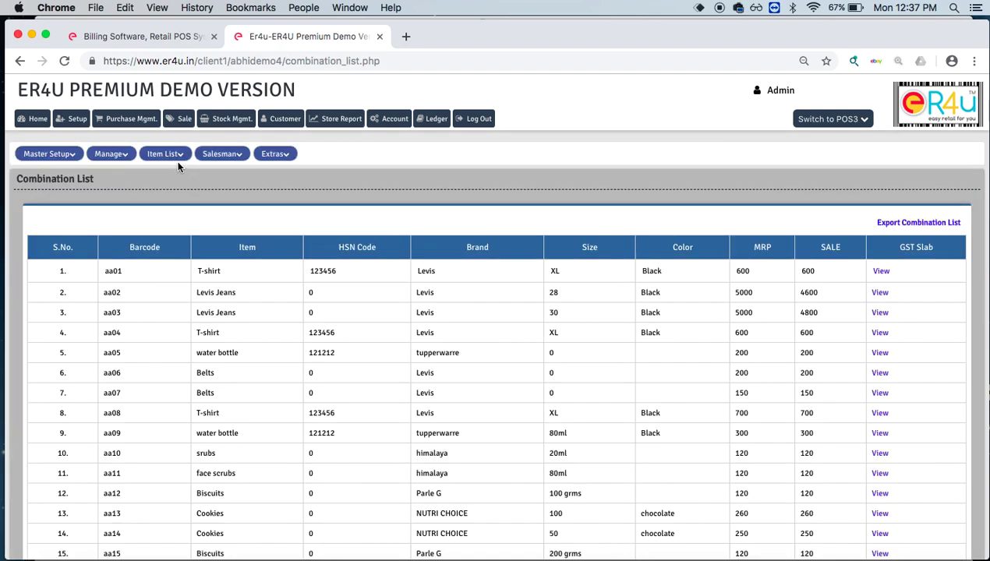
scroll(196, 355, down, 3)
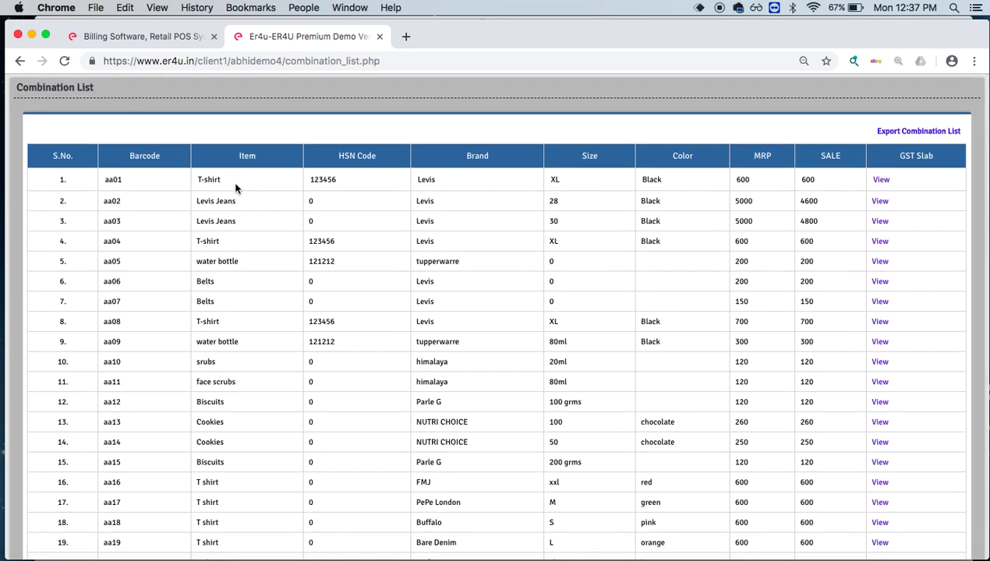
scroll(243, 340, down, 2)
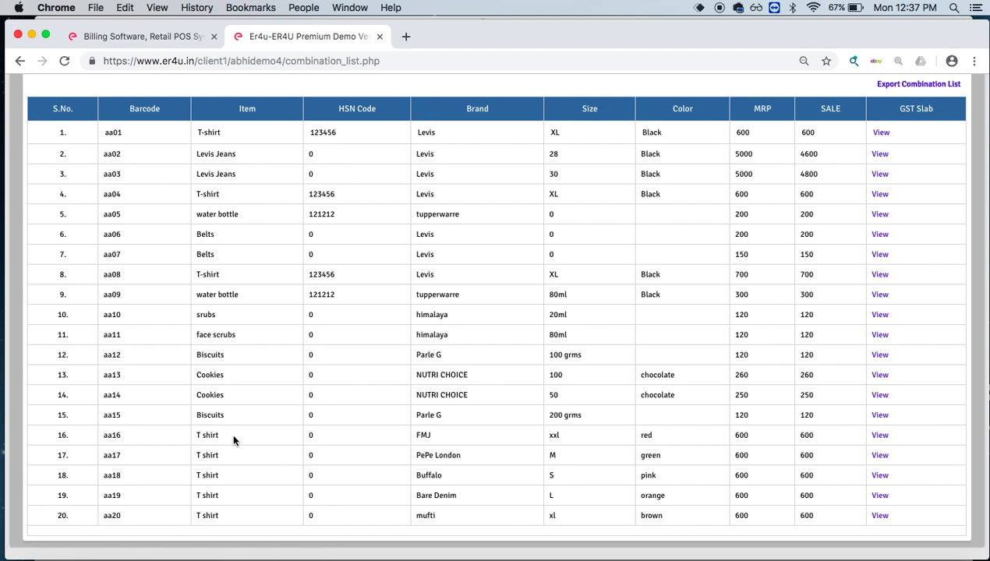
drag(232, 433, 227, 515)
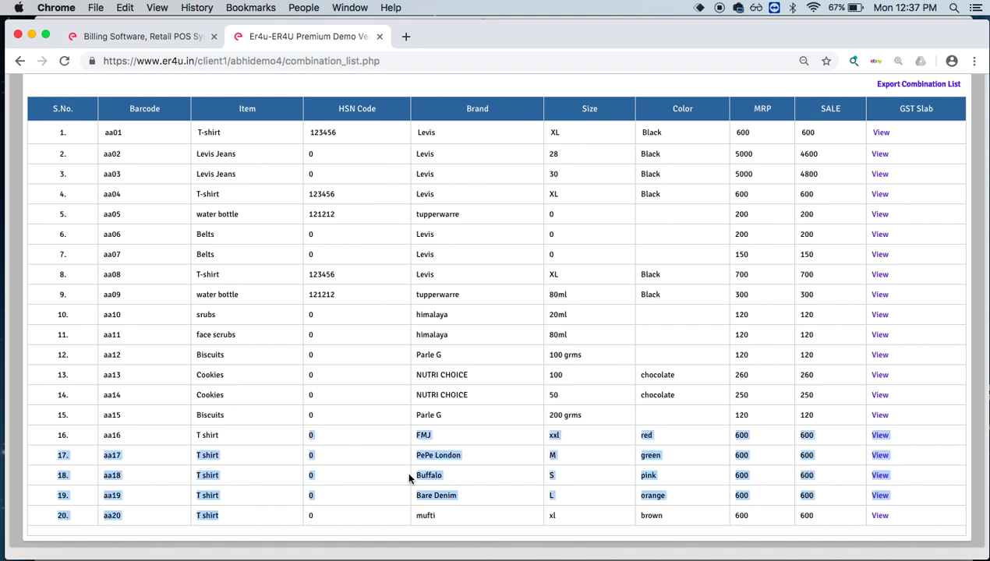
click(380, 495)
drag(219, 435, 238, 510)
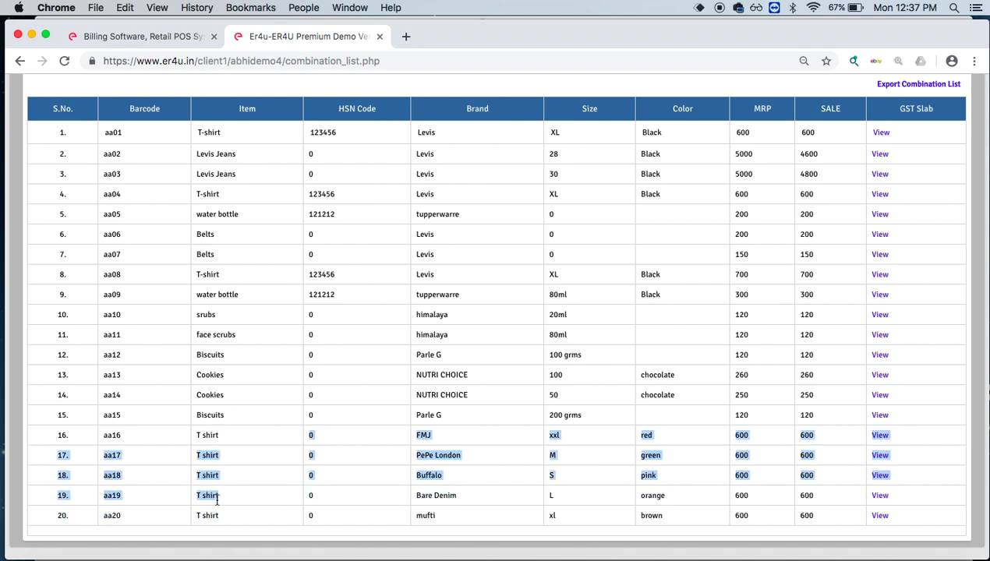
click(377, 493)
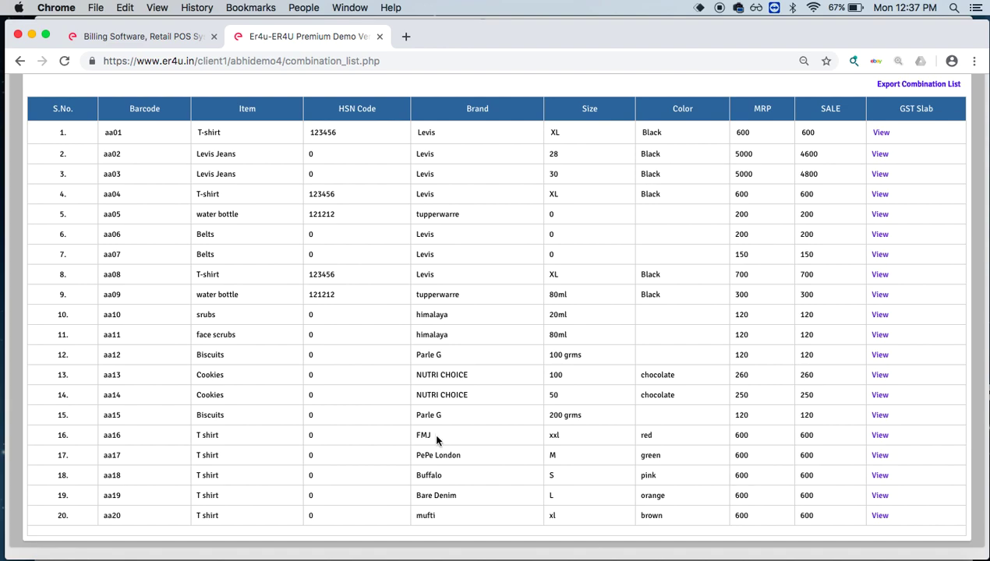
drag(436, 438, 416, 455)
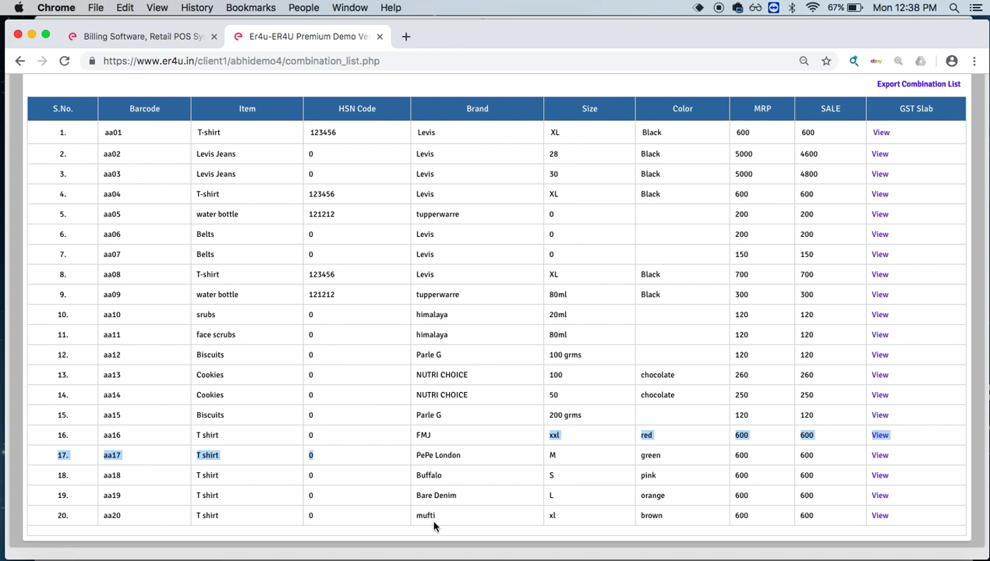
click(636, 481)
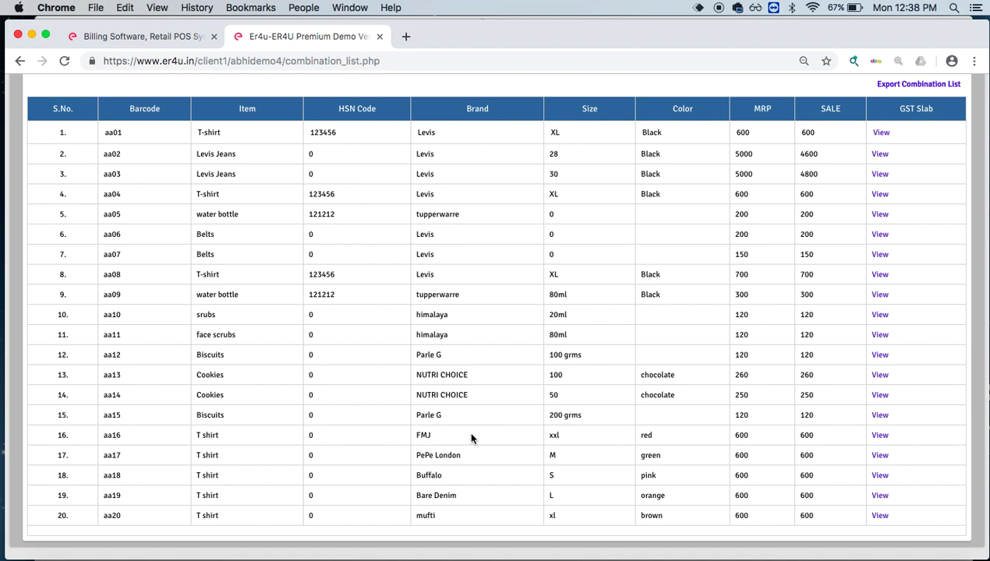
- Return to the nine-item Item List page and reopen the catalogue list dropdown
scroll(260, 293, up, 3)
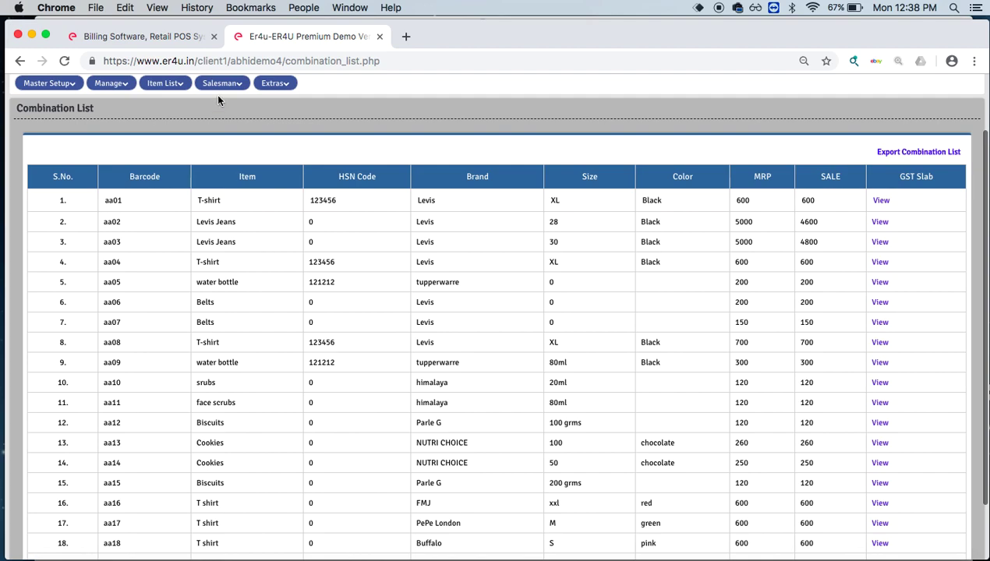
click(175, 99)
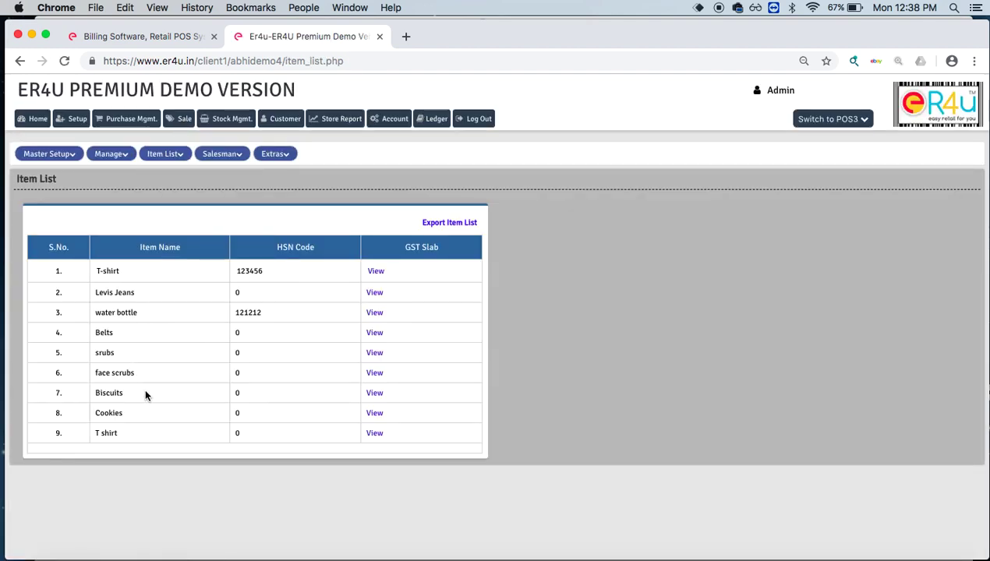
click(160, 154)
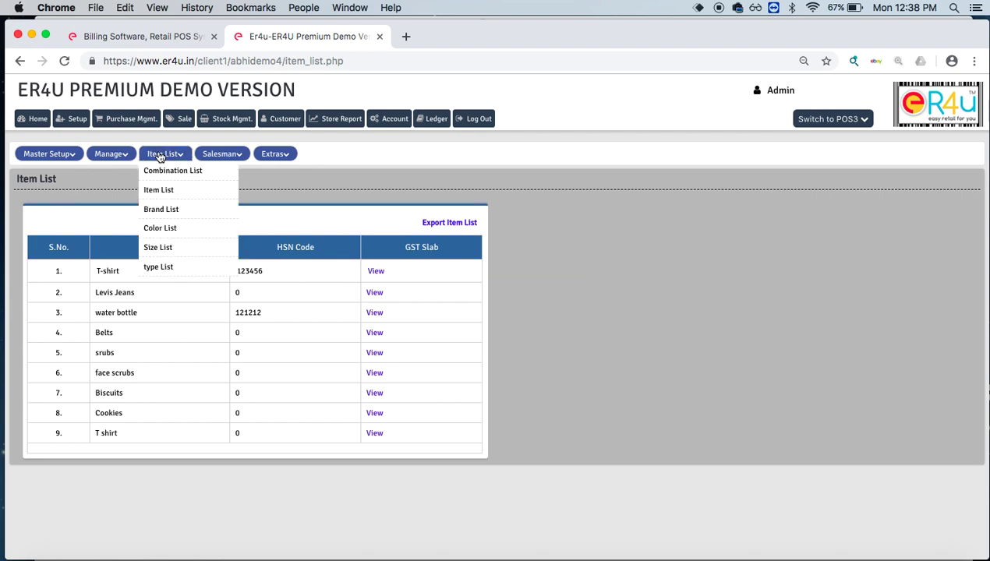